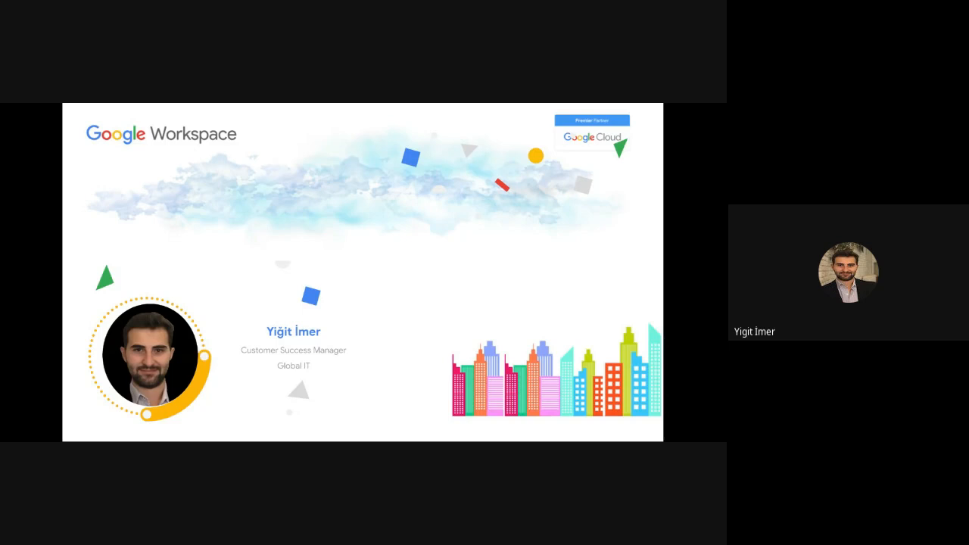
key(Right)
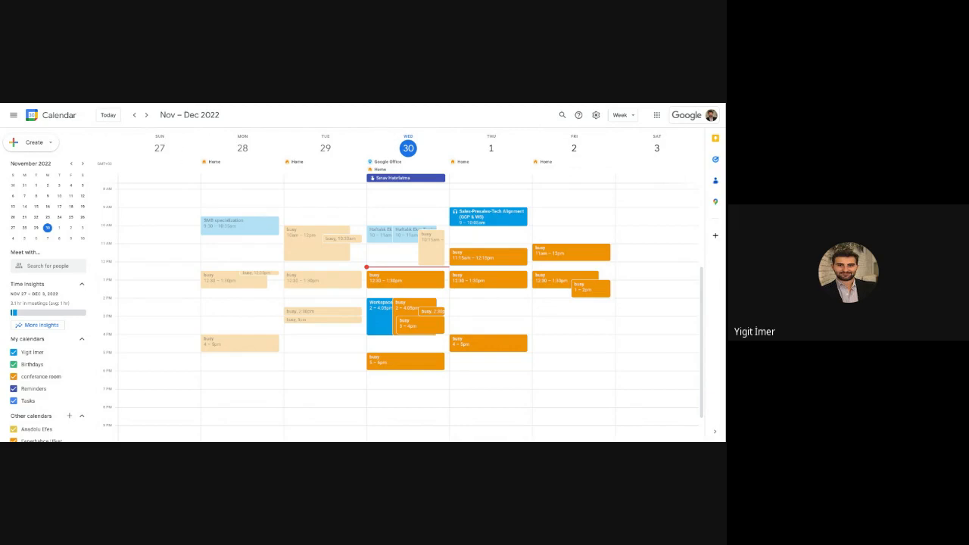
Open the detailed Time Insights for the week of Nov 27 – Dec 3 and review the time breakdown by type.
click(656, 115)
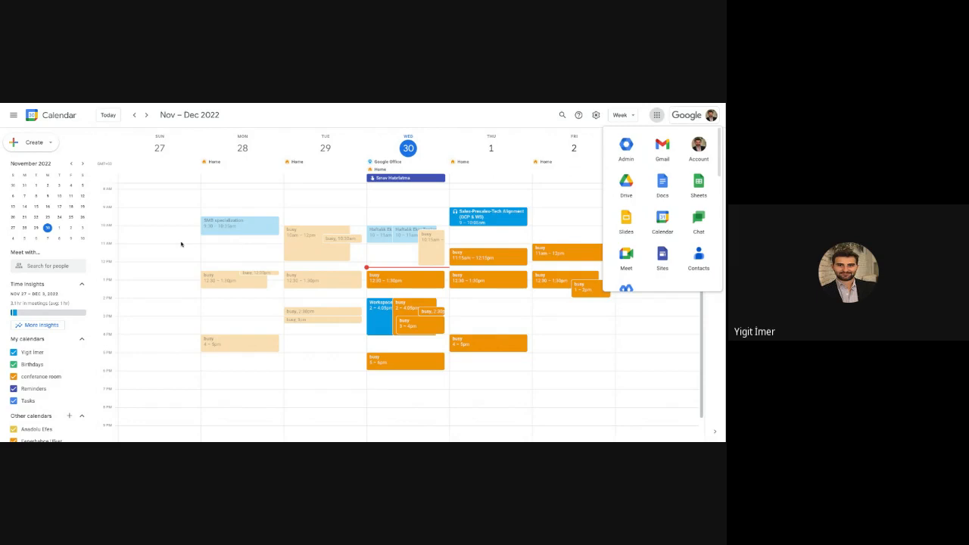
click(42, 326)
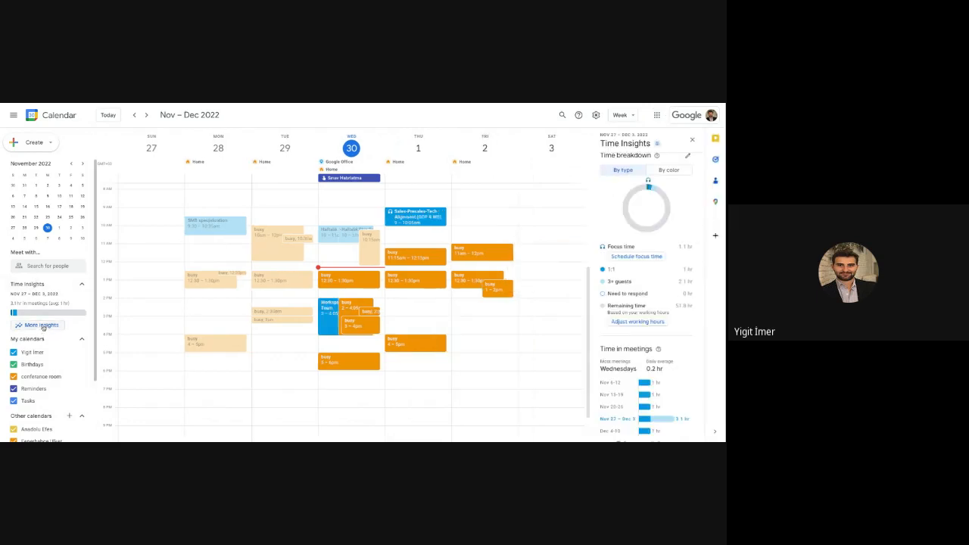
mouse_move(612, 270)
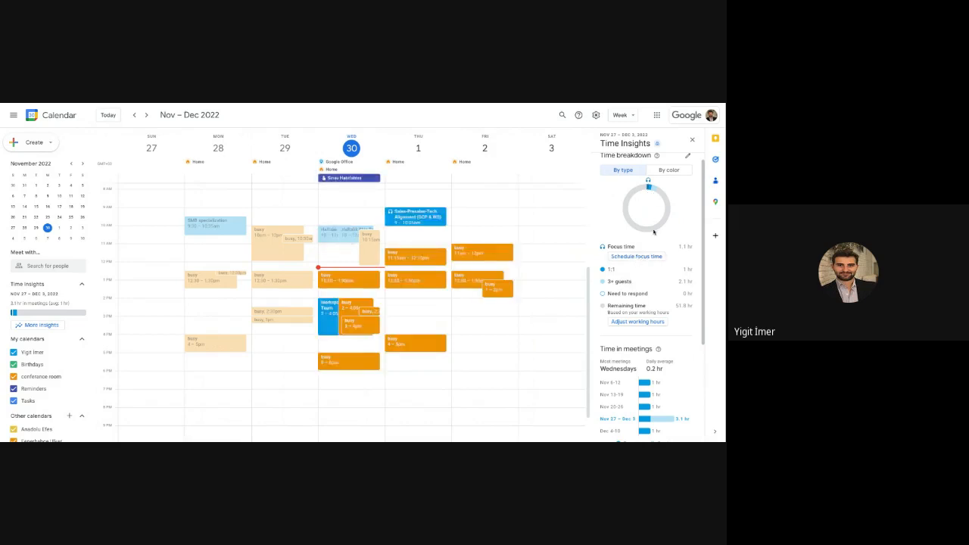
From Time Insights, open the working hours settings and toggle Enable working hours off and back on before returning to the calendar.
click(651, 324)
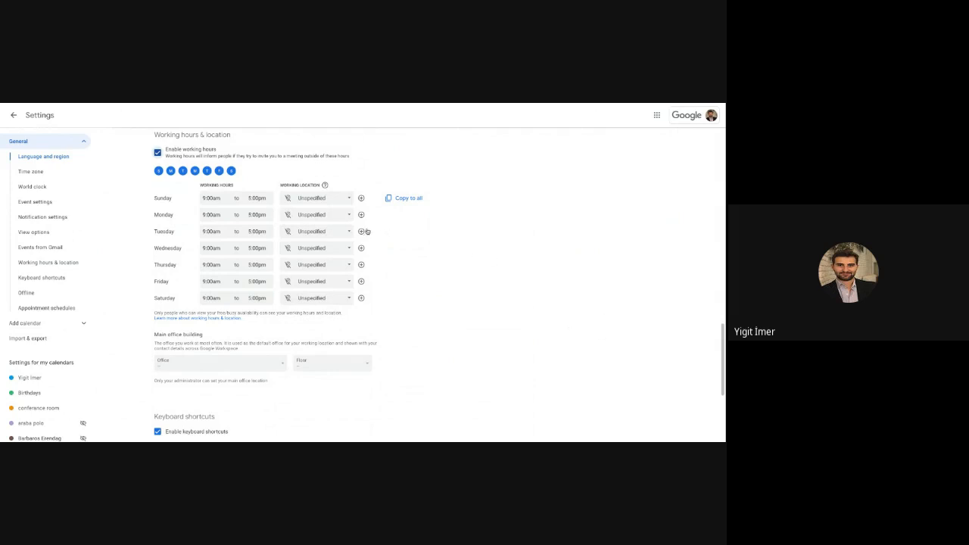
click(158, 153)
click(157, 153)
click(13, 115)
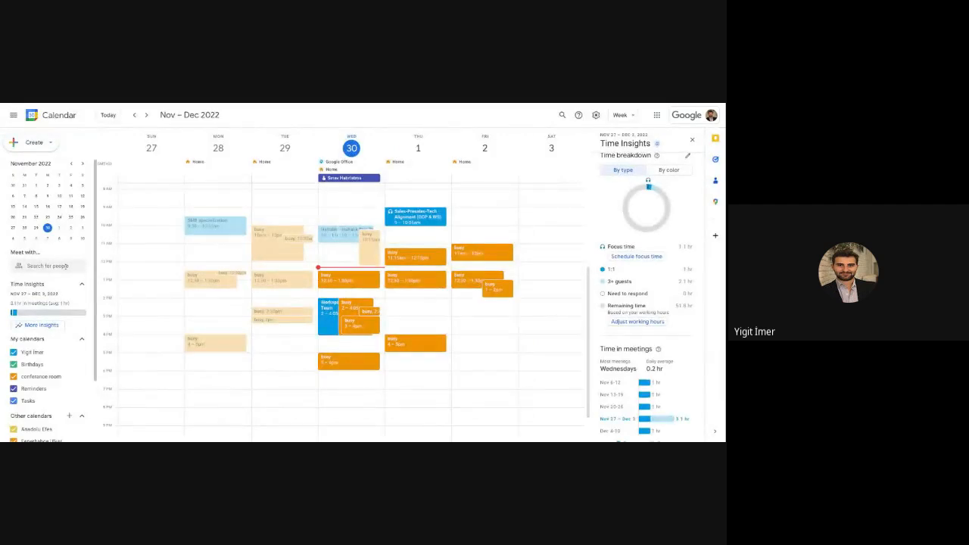
Add a suggested colleague under Meet with to show their availability in the week view.
click(47, 266)
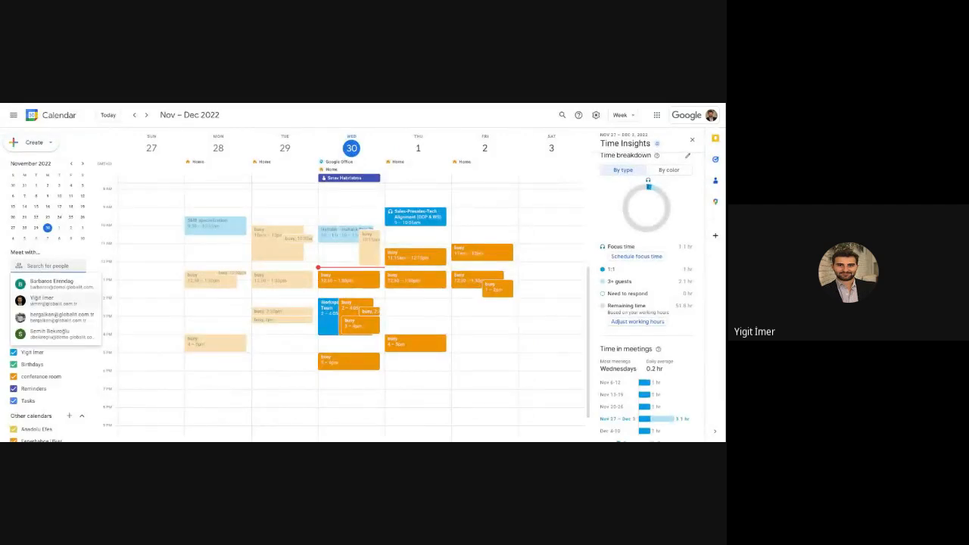
click(711, 115)
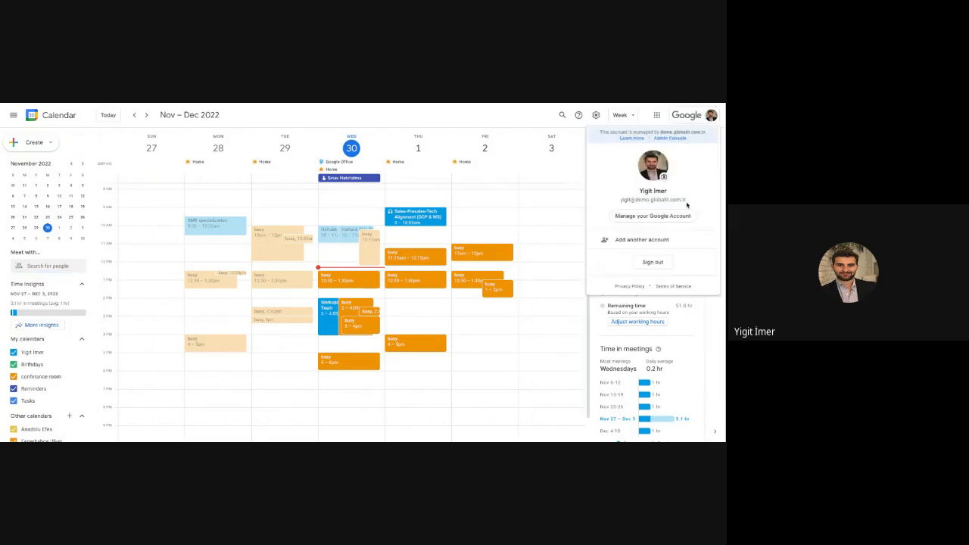
click(53, 266)
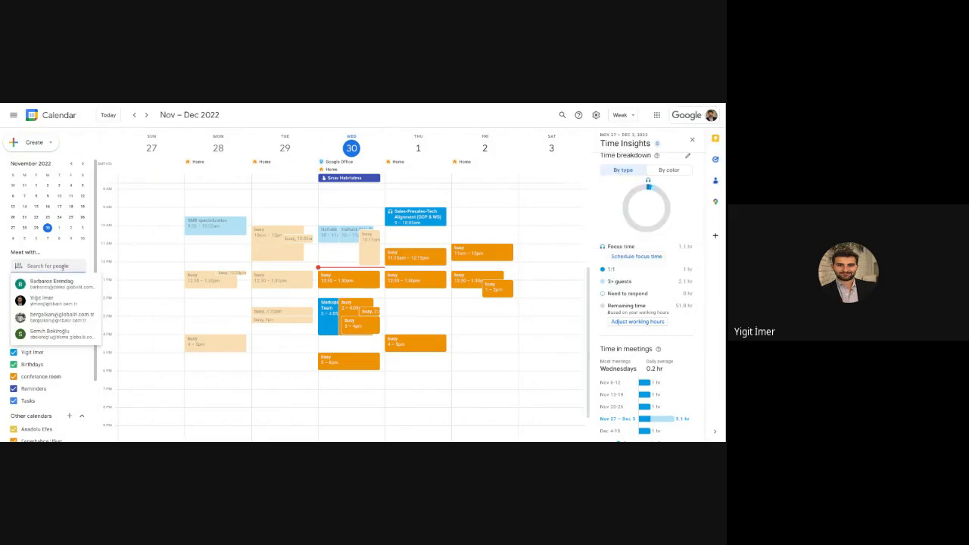
click(56, 305)
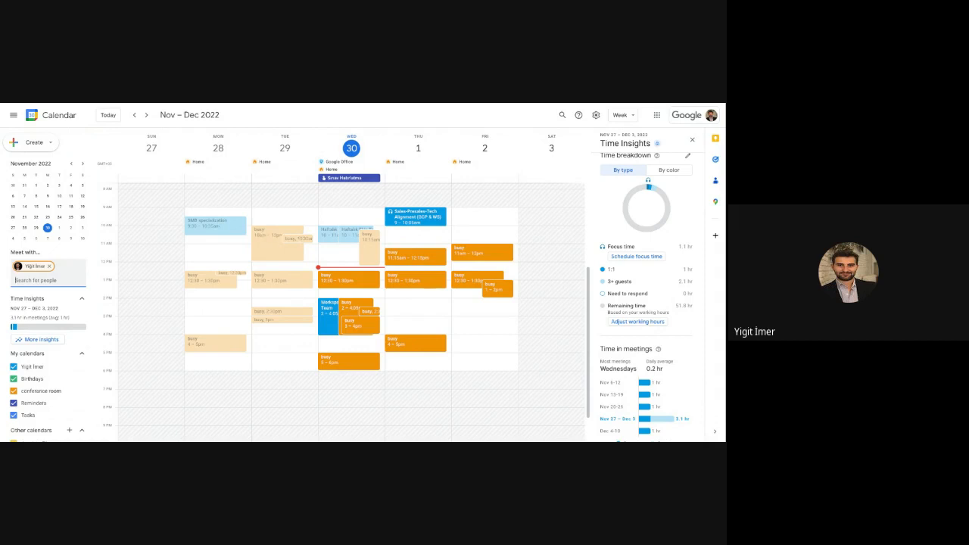
Draft a Tuesday, November 29 meeting from 8:15am to 9:50am, check the guests' working-hours status, and discard it.
drag(284, 192, 284, 225)
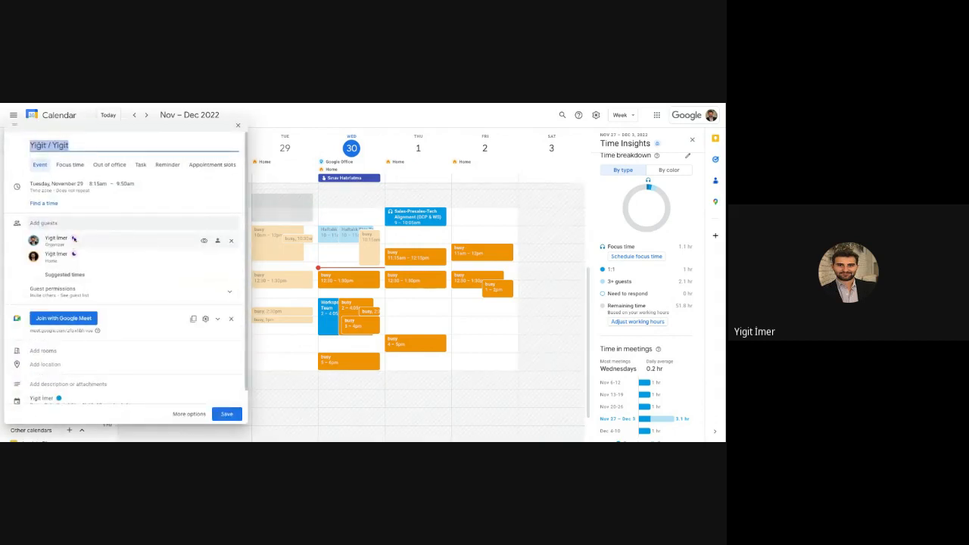
mouse_move(74, 239)
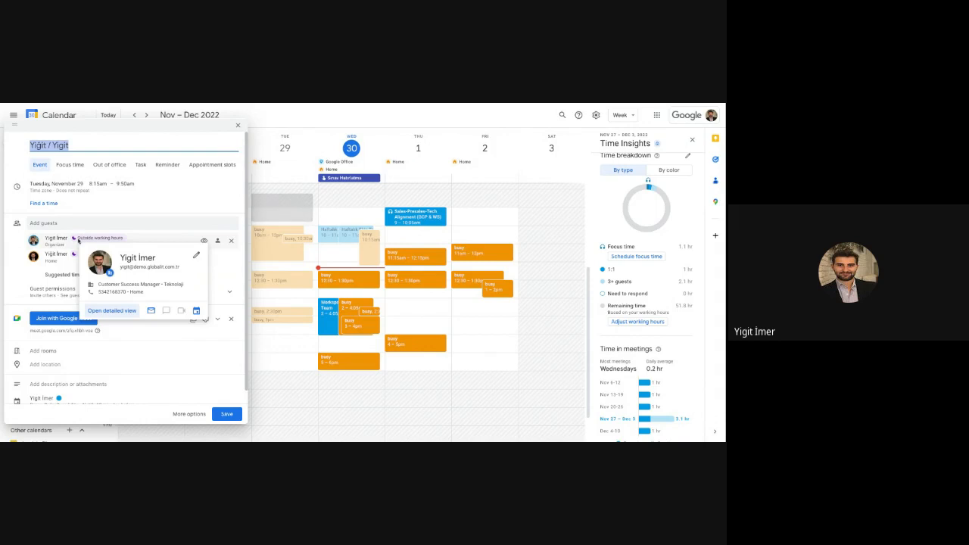
click(238, 125)
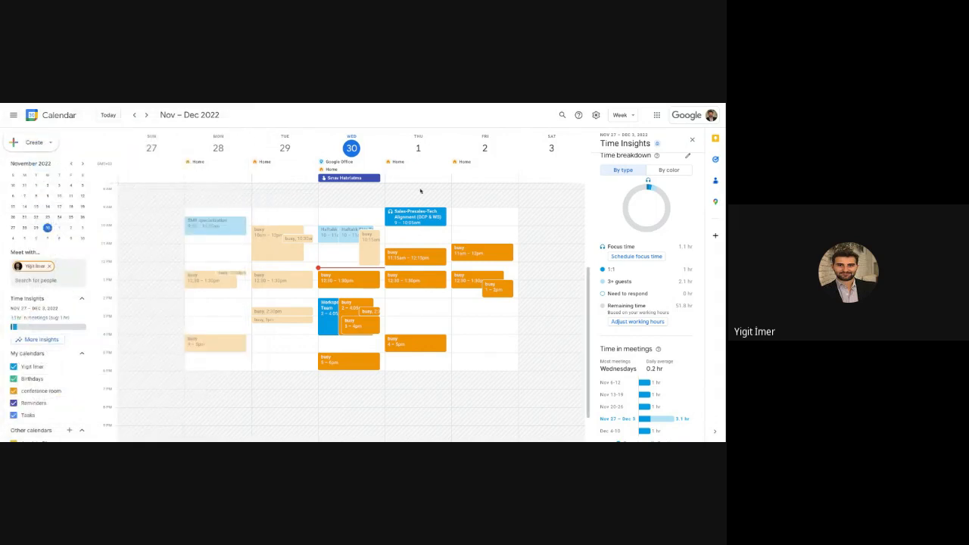
Review the working hours settings and the working location choices for Thursday, December 1, without changing anything.
click(637, 322)
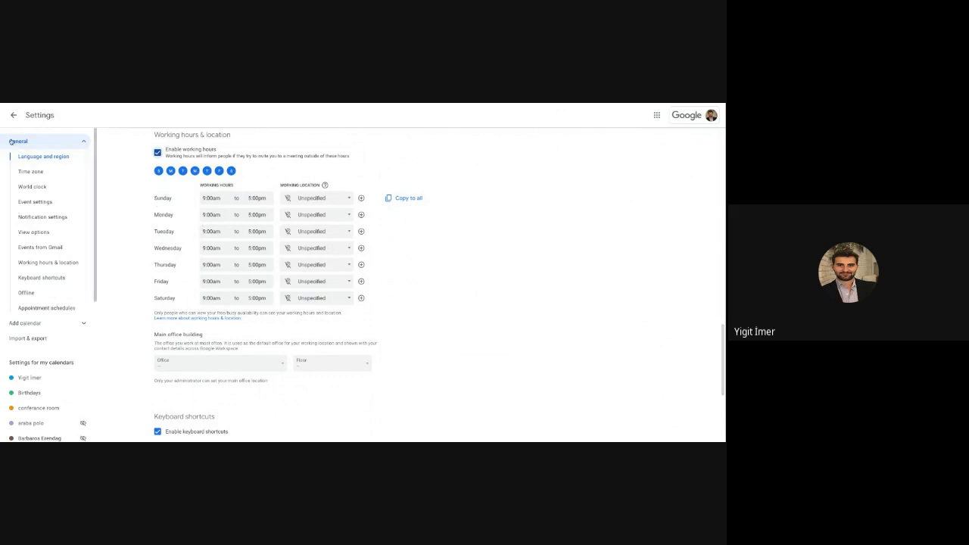
click(14, 115)
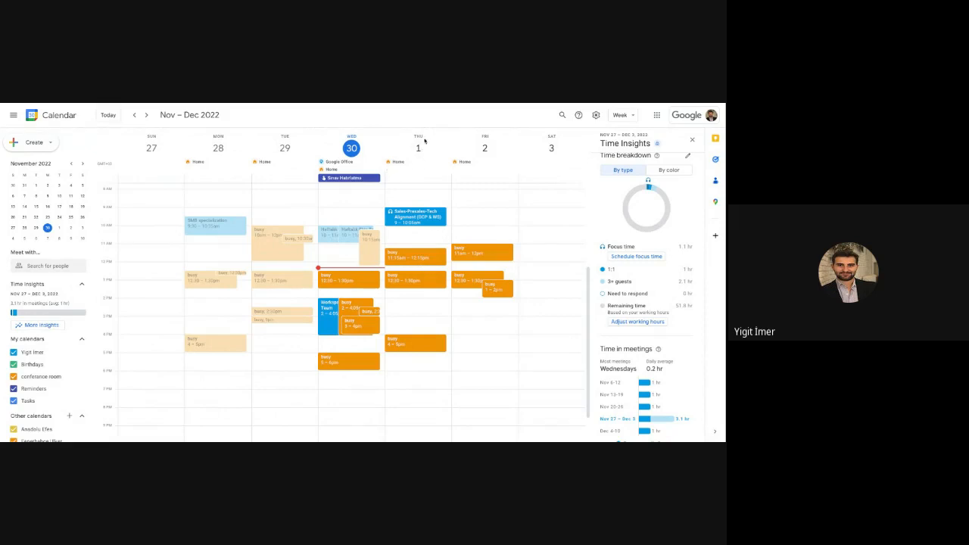
click(391, 162)
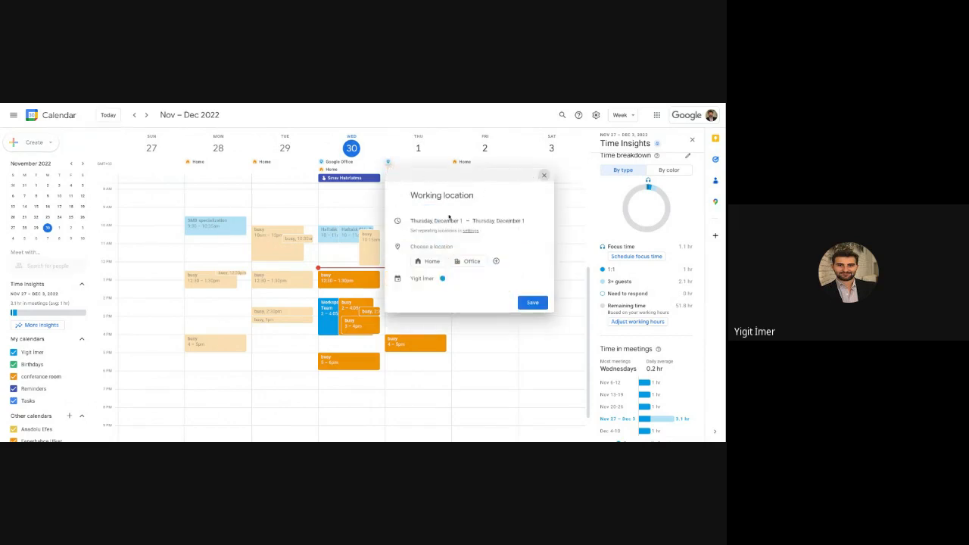
click(496, 262)
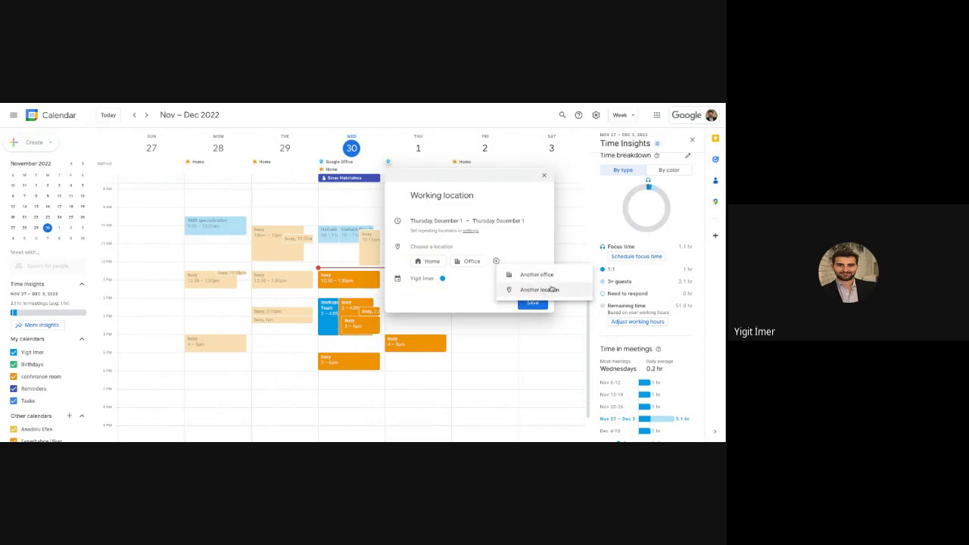
click(543, 174)
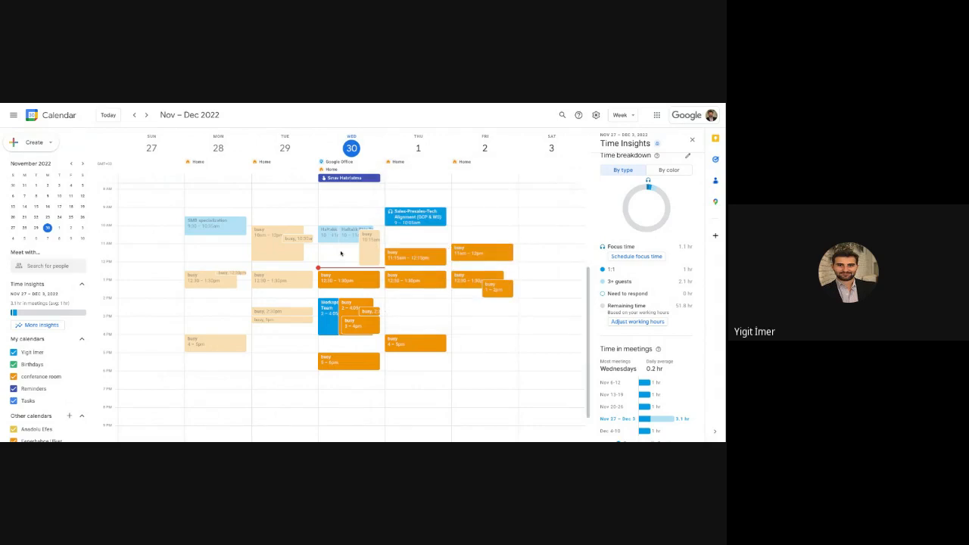
Draft a Wednesday, November 30 meeting with the colleague from 11:15am to 12:05pm, check both guests' working locations, and discard it.
click(340, 254)
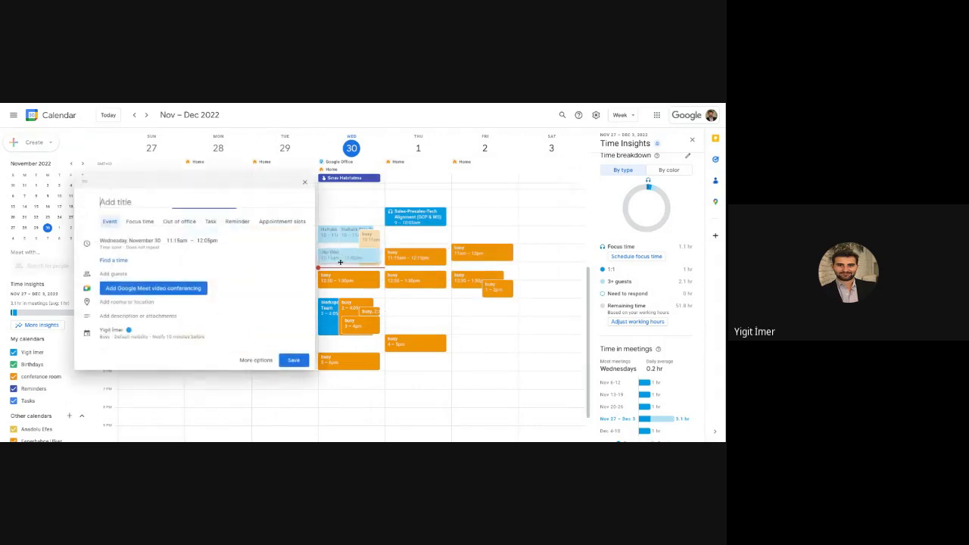
click(50, 303)
click(46, 266)
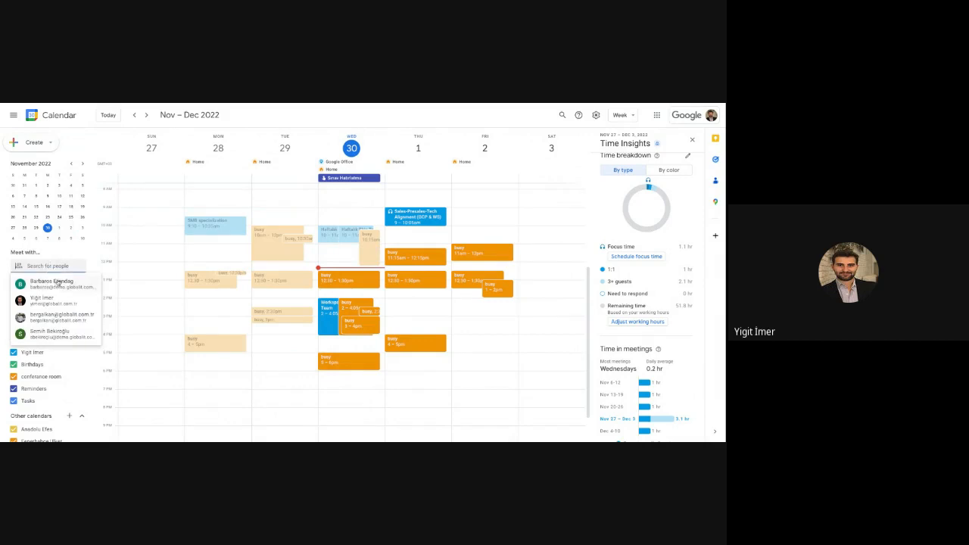
click(64, 303)
click(344, 254)
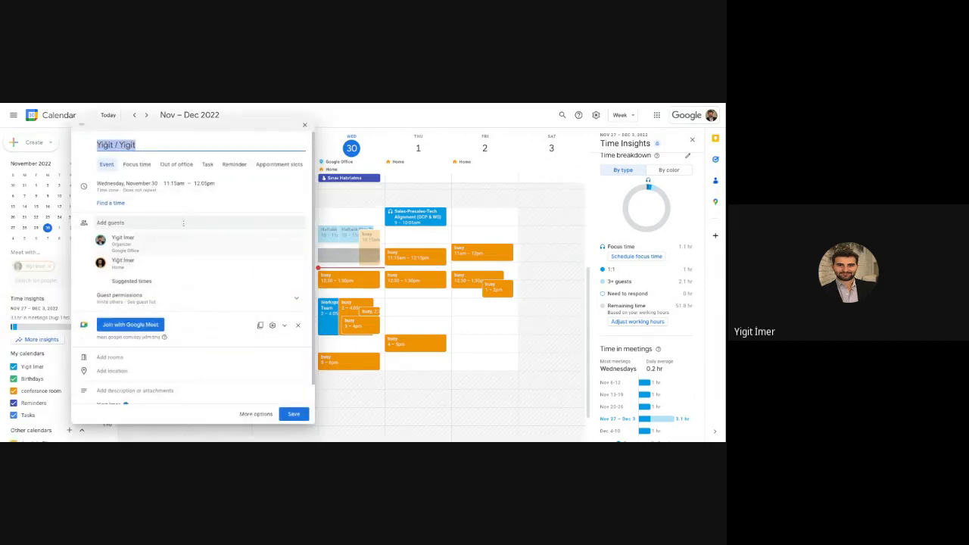
mouse_move(132, 257)
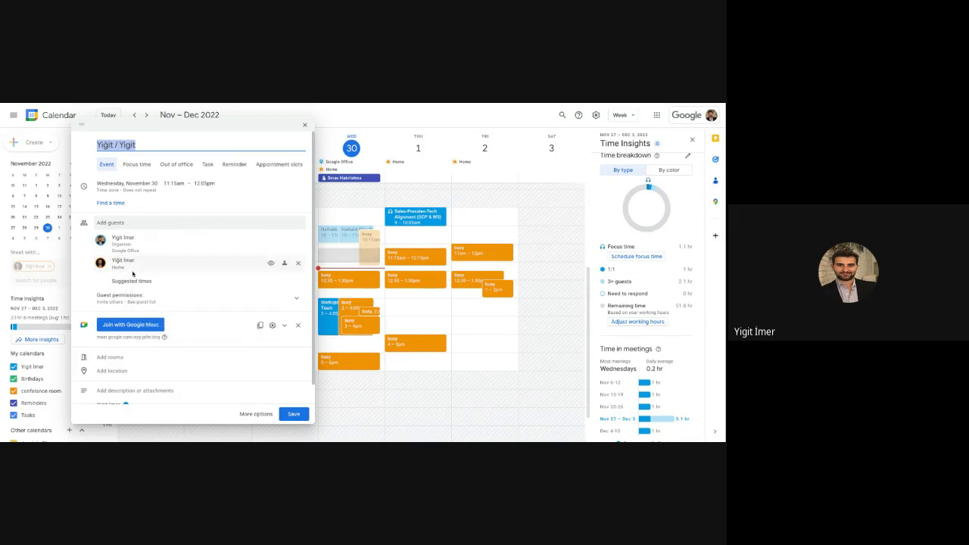
click(305, 127)
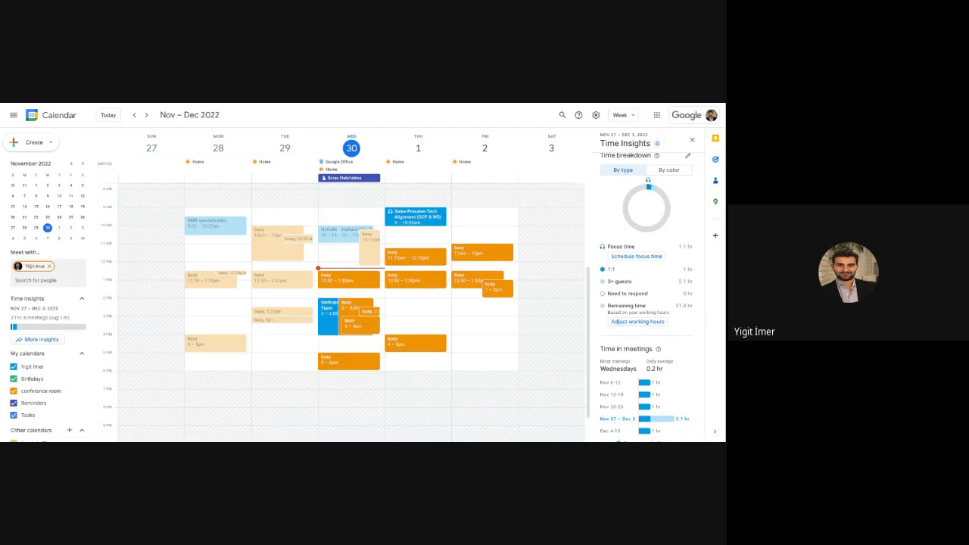
Check the guest details of Wednesday's Workspace Team event and open its video call options from the event editor.
click(333, 322)
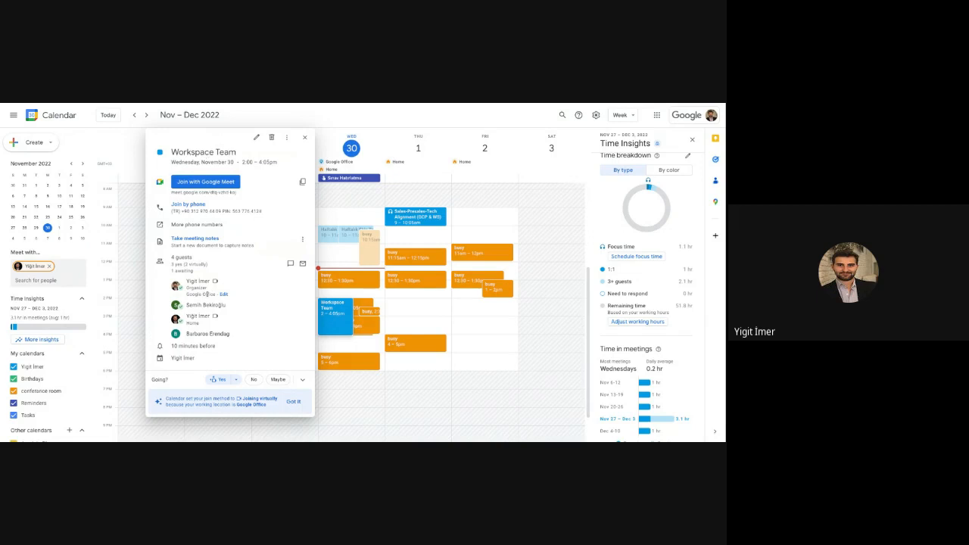
mouse_move(204, 292)
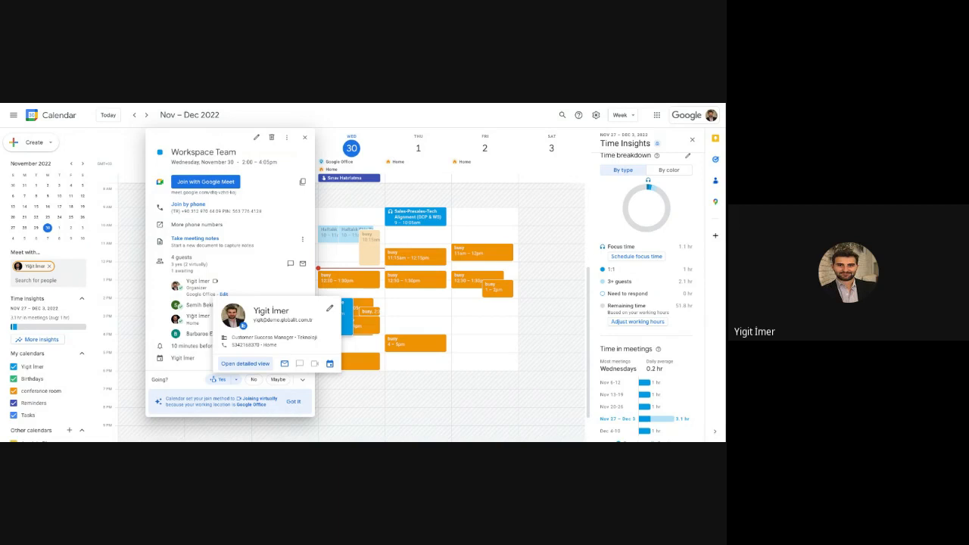
click(257, 142)
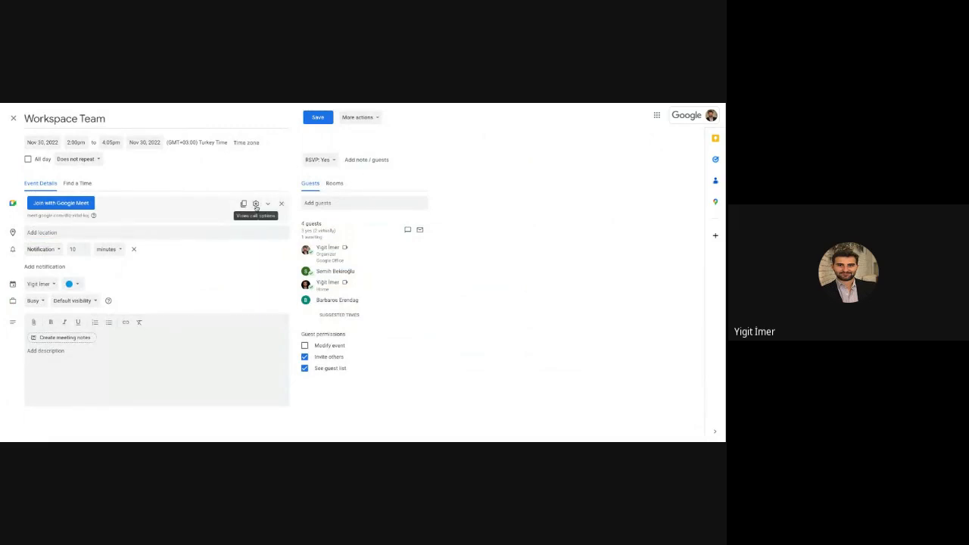
click(256, 204)
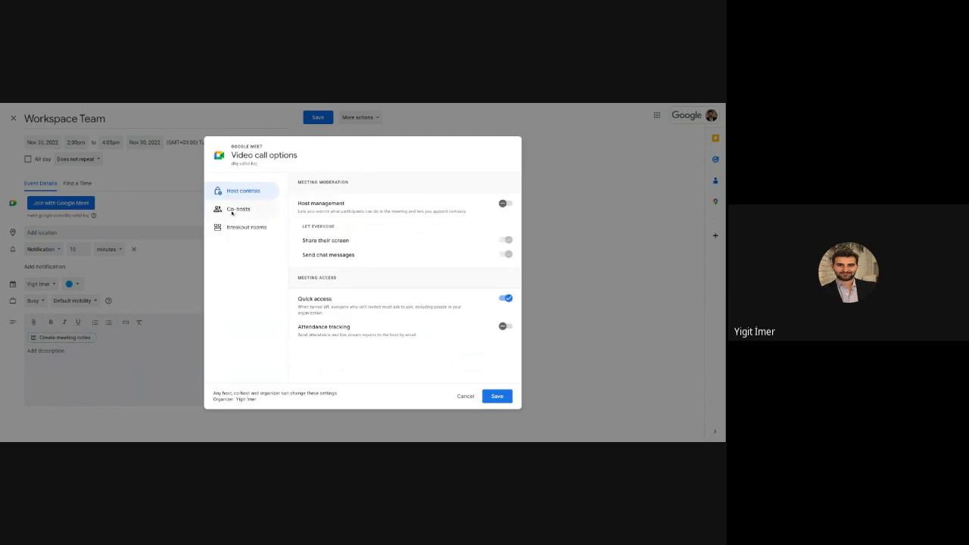
Turn on Host management for the Workspace Team video call so that co-hosts can be added.
click(236, 215)
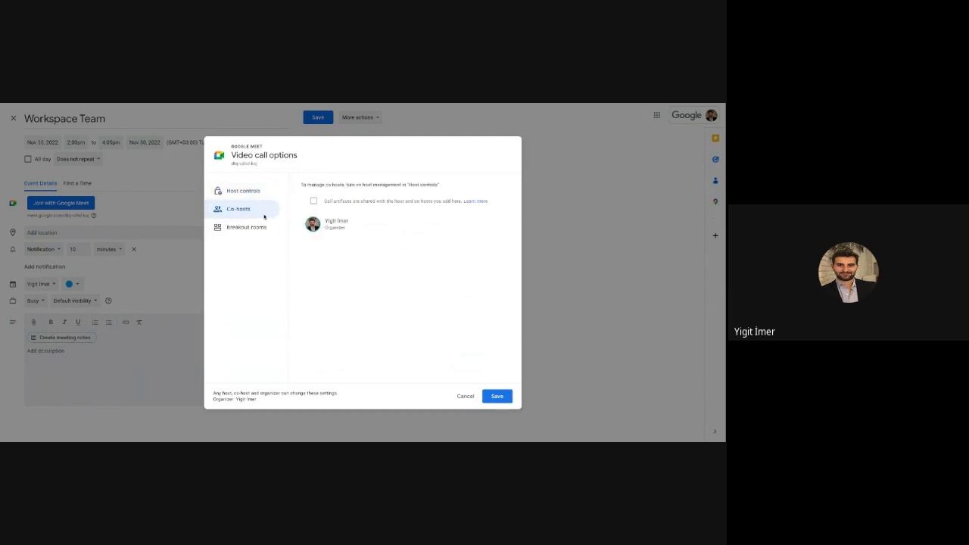
click(245, 195)
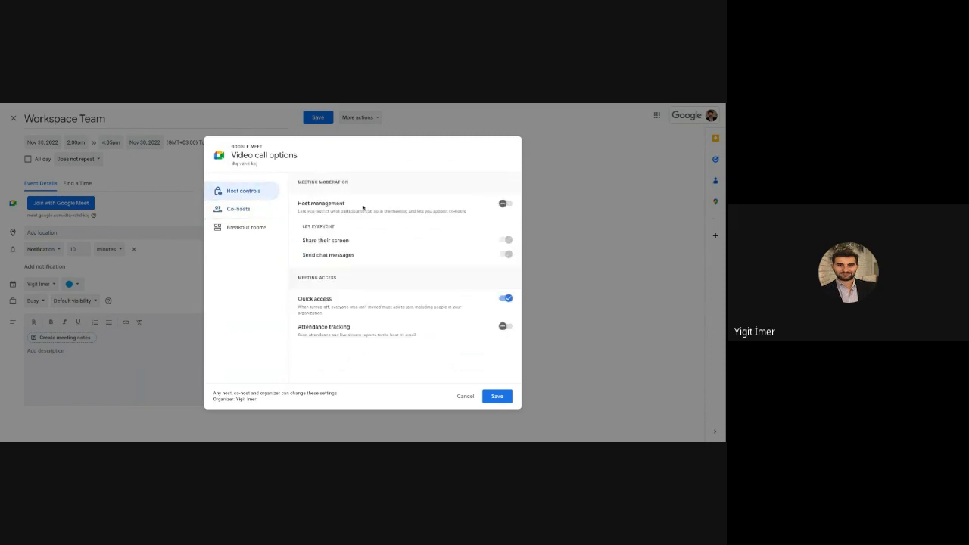
click(503, 205)
click(244, 215)
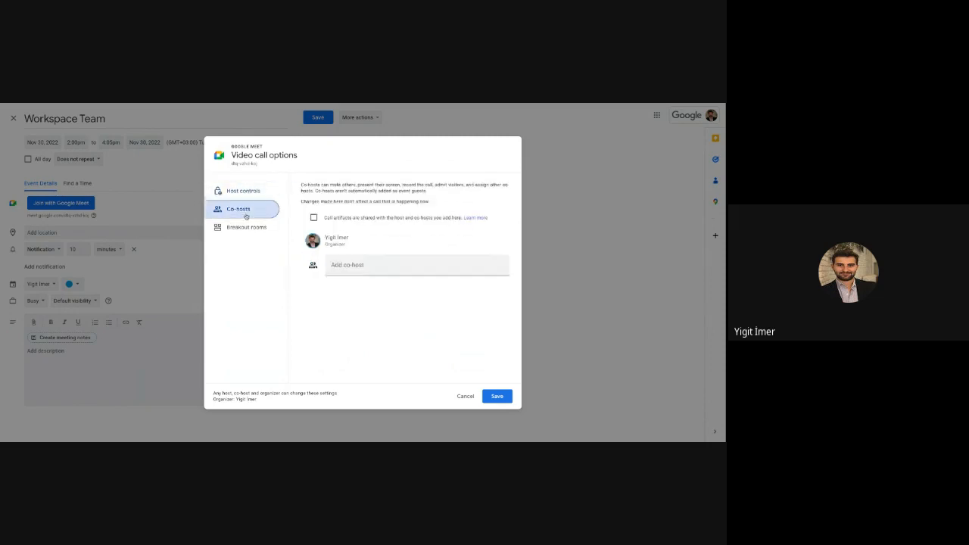
Try adding two colleagues as co-hosts of the video call, then cancel the options and leave the event without saving.
click(364, 268)
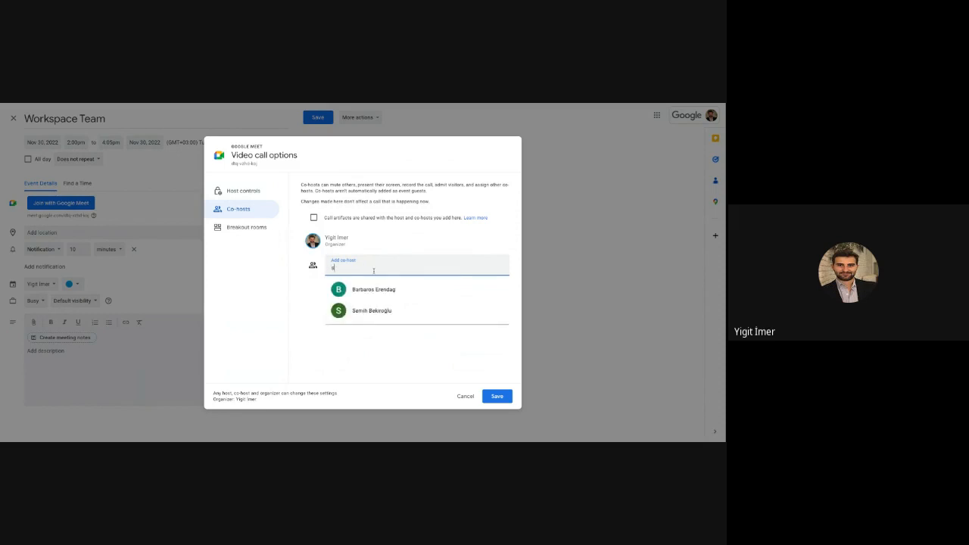
click(371, 311)
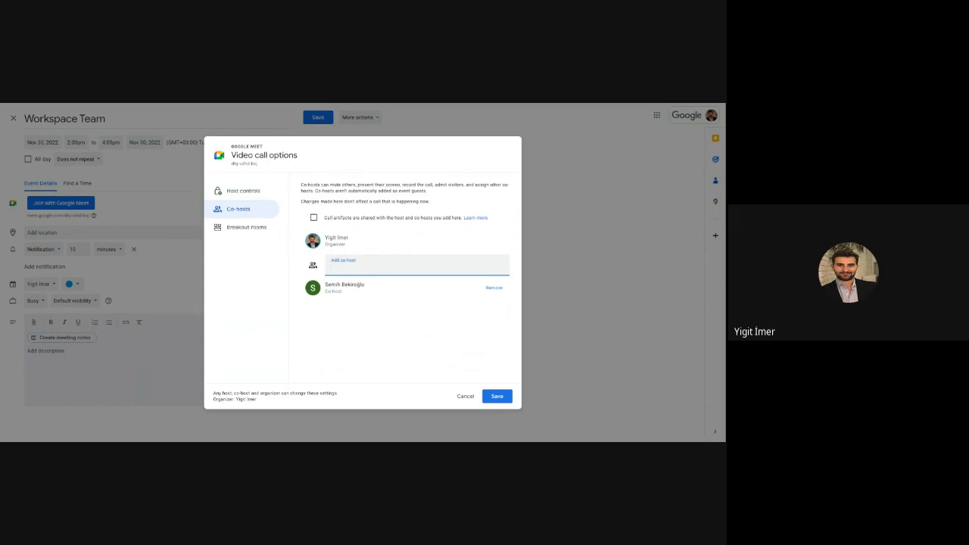
text(yi)
click(389, 295)
click(466, 399)
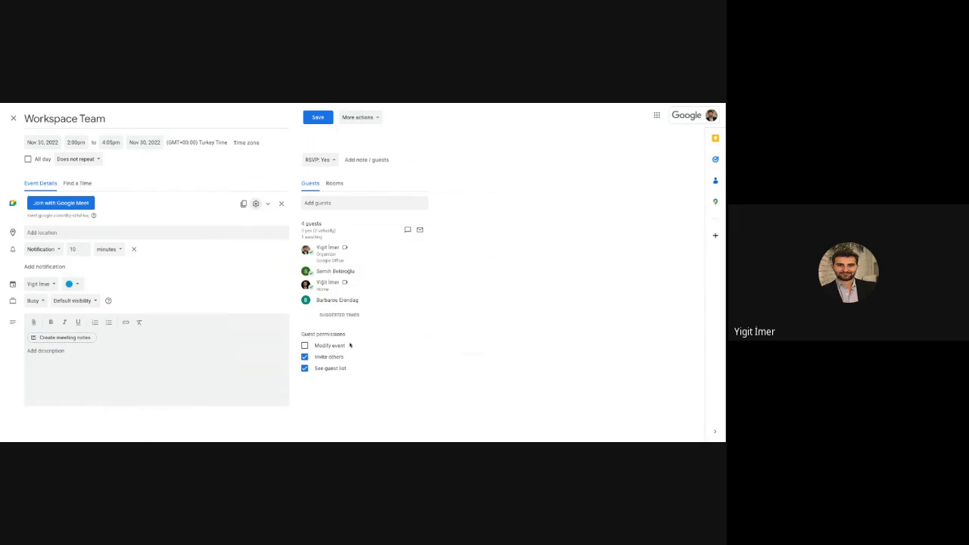
click(13, 118)
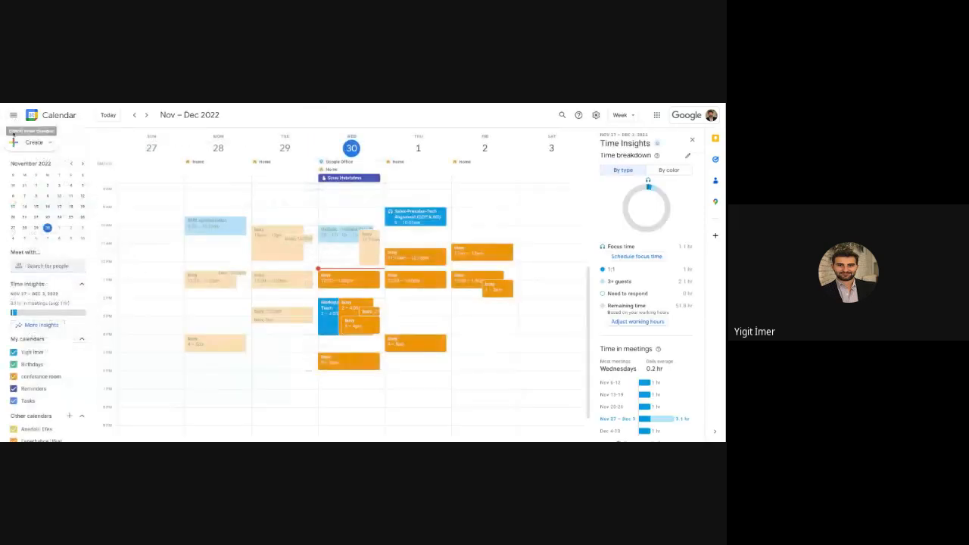
Open the settings of the owner's own calendar and go to its access permissions for events.
click(598, 116)
click(602, 136)
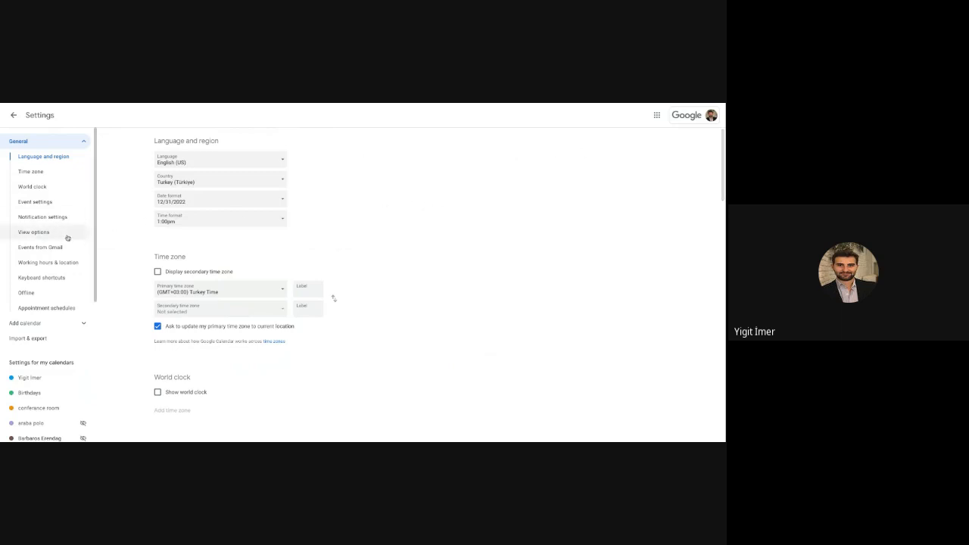
scroll(68, 333, down, 2)
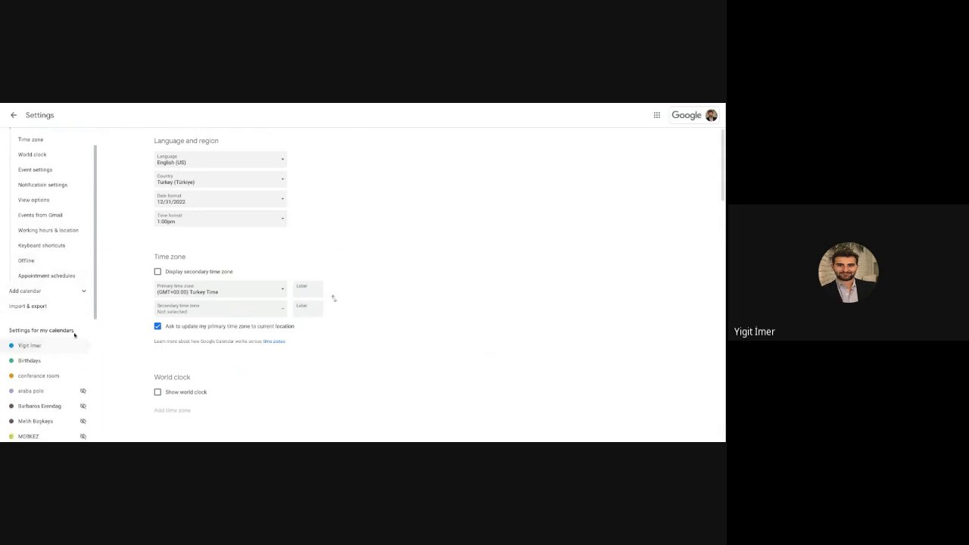
click(36, 348)
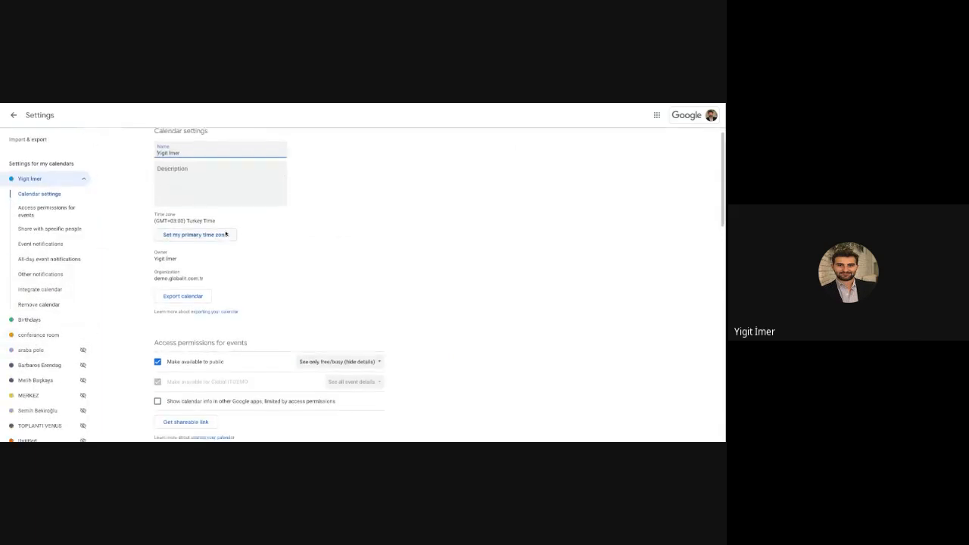
scroll(243, 232, down, 2)
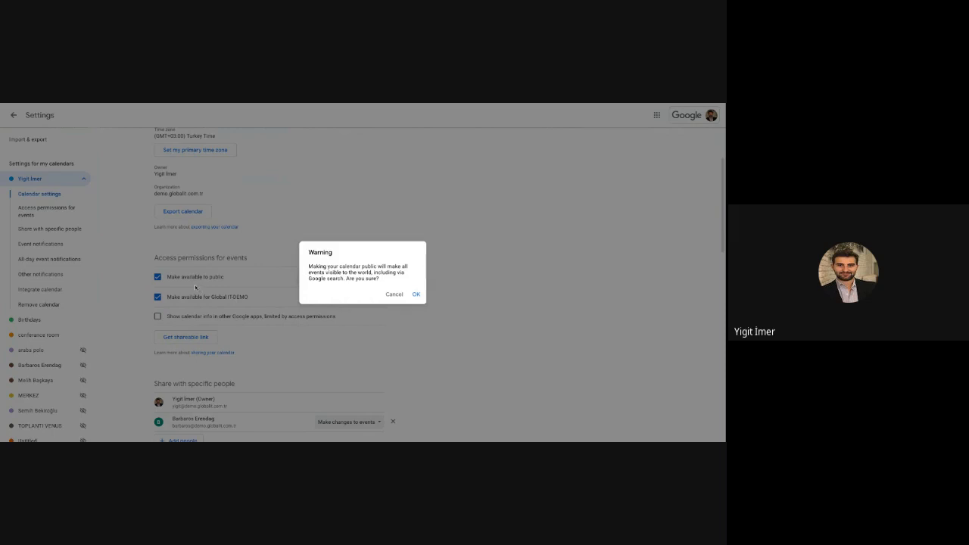
Confirm the public sharing warning, check the public access levels, and turn off Make available to public.
click(415, 295)
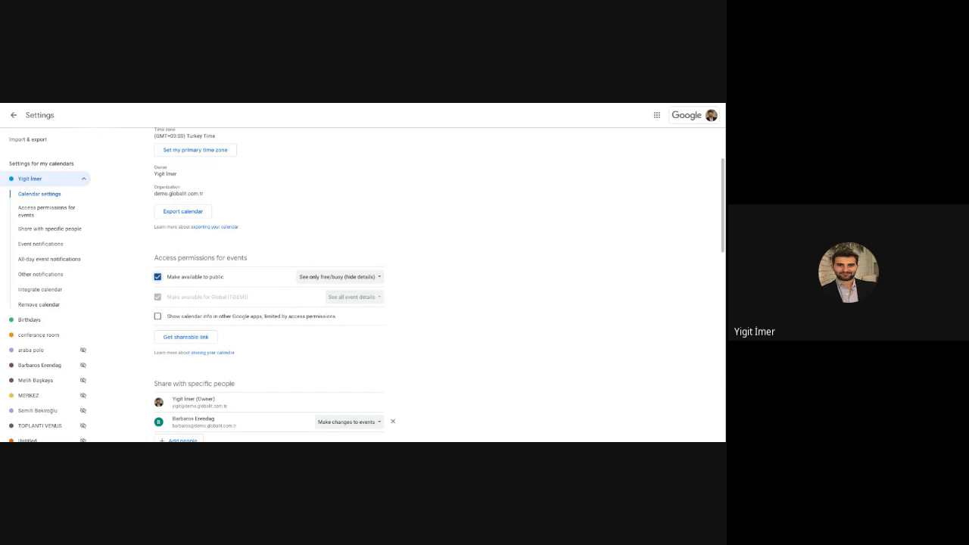
click(379, 279)
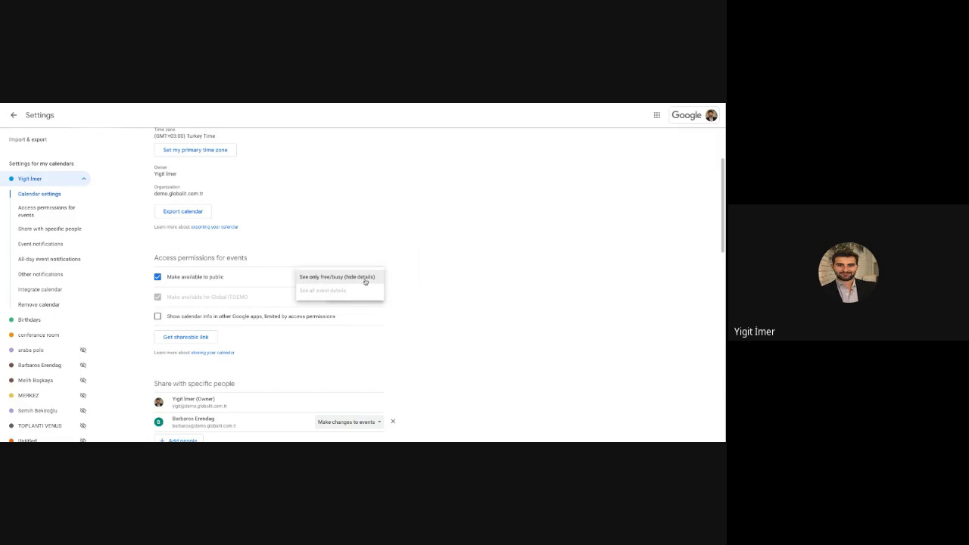
click(407, 288)
click(157, 278)
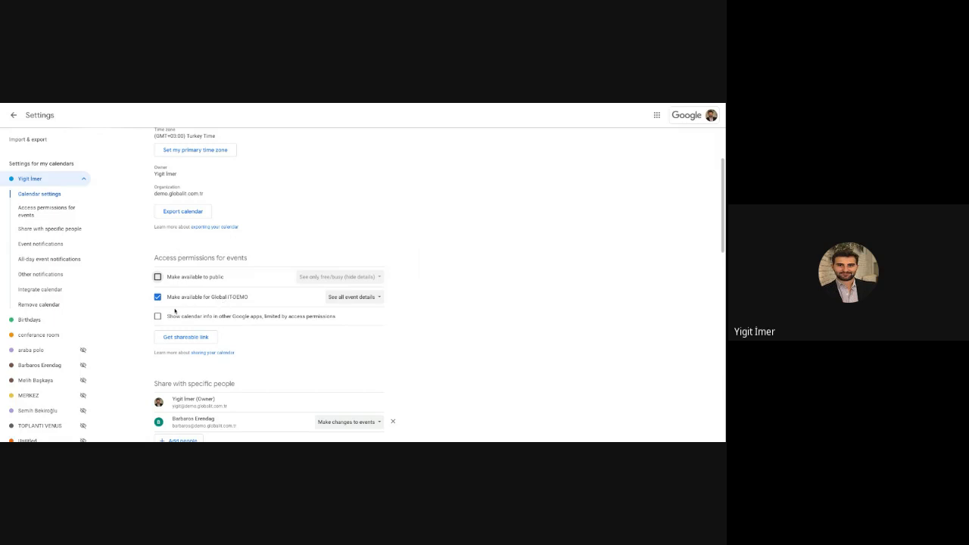
Turn Make available for Global IT-DEMO off and on again, choosing See all event details as its access level.
click(158, 297)
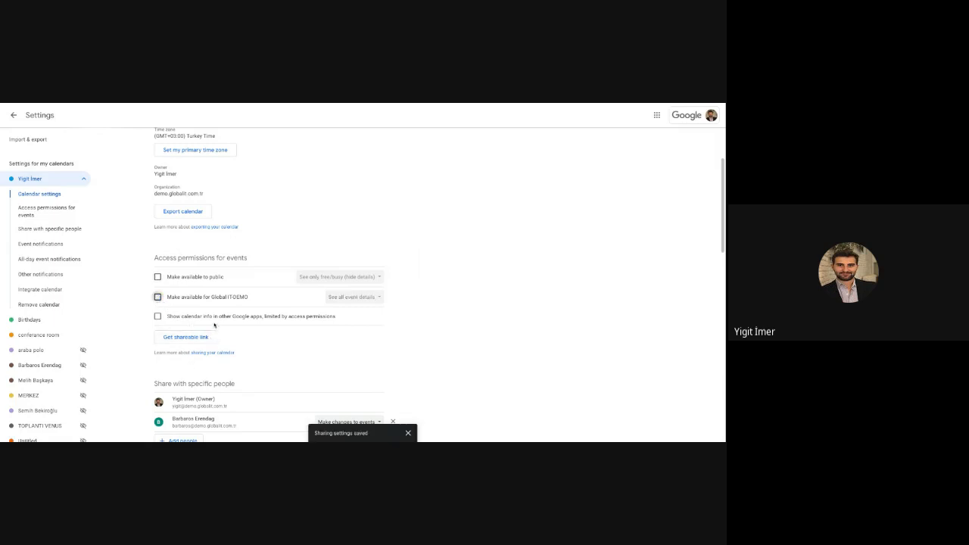
click(164, 299)
click(380, 299)
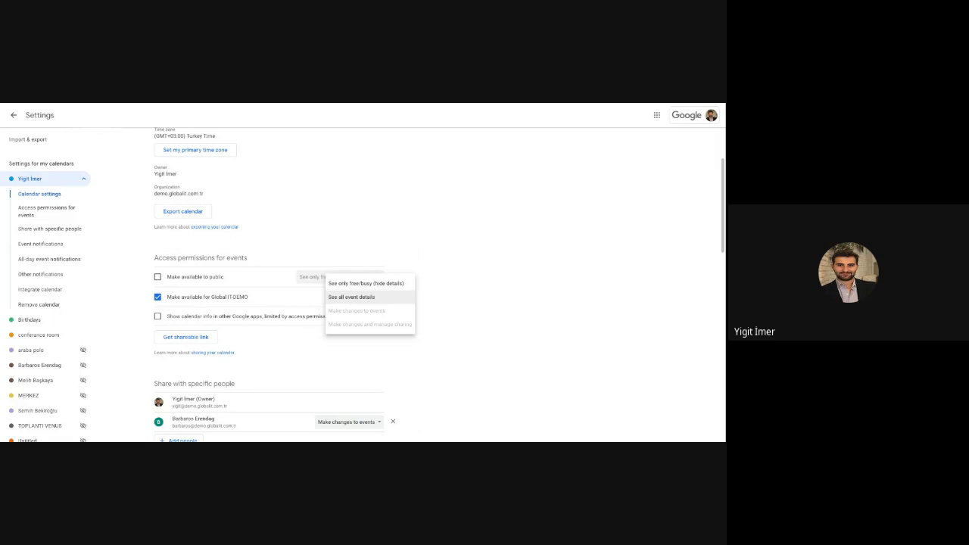
click(375, 298)
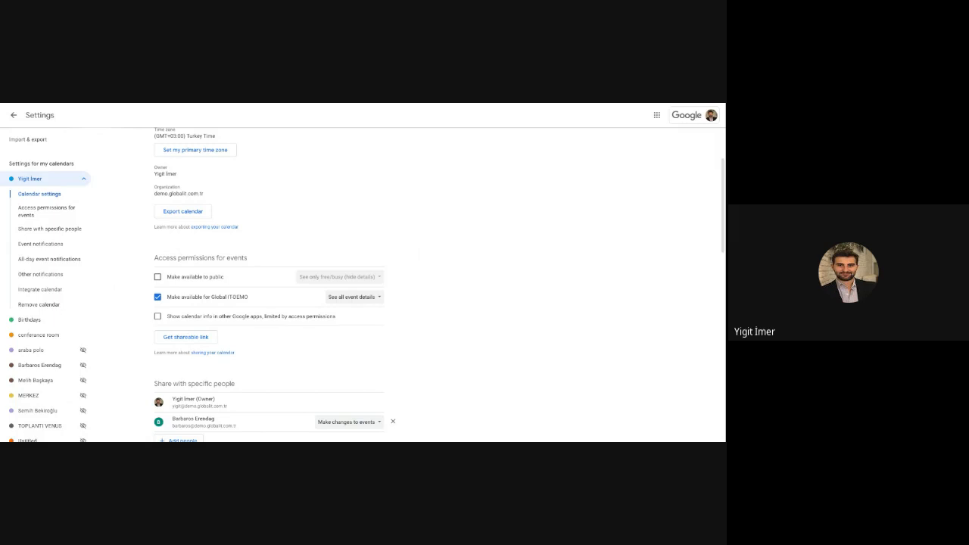
Review the permission levels available for the colleague the calendar is shared with.
scroll(438, 285, down, 1)
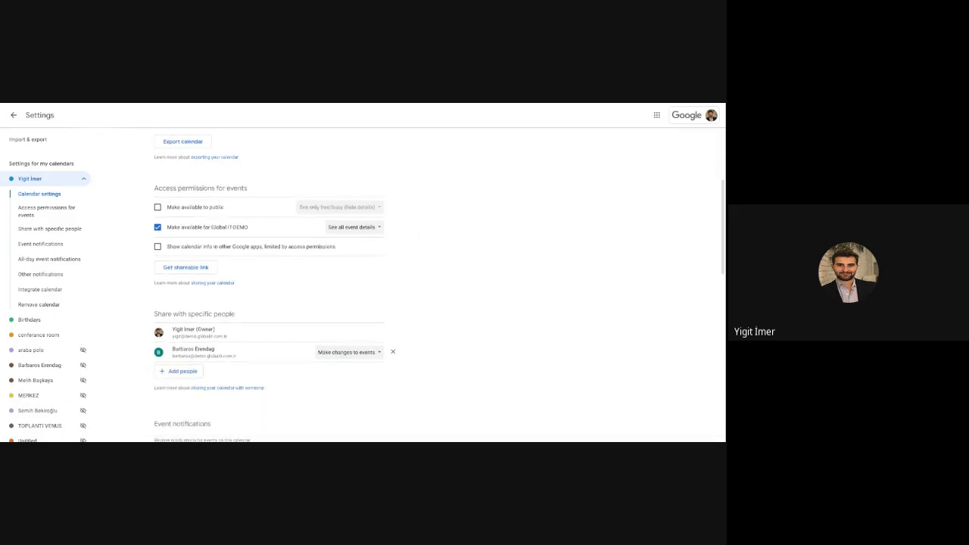
scroll(269, 285, down, 1)
scroll(269, 282, down, 1)
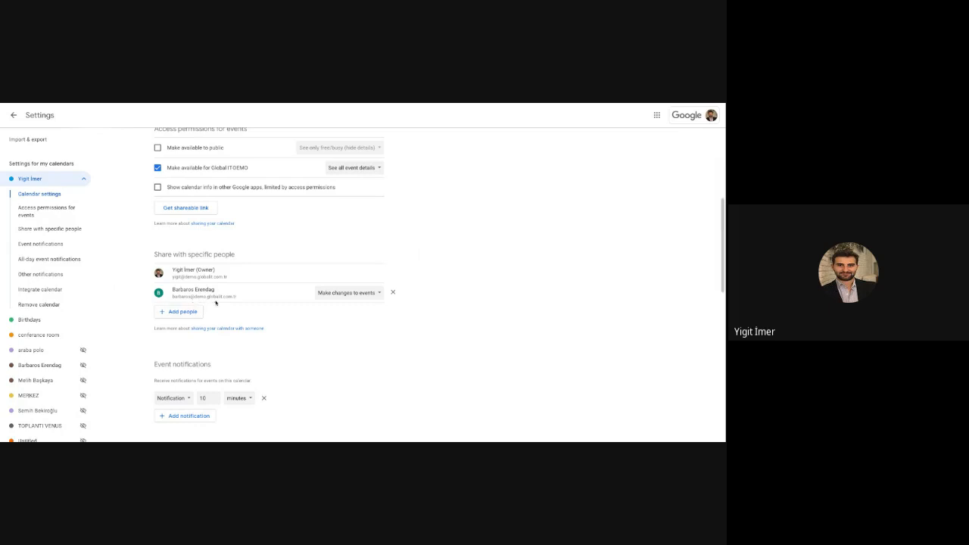
drag(240, 298, 173, 290)
click(365, 294)
click(281, 346)
click(374, 293)
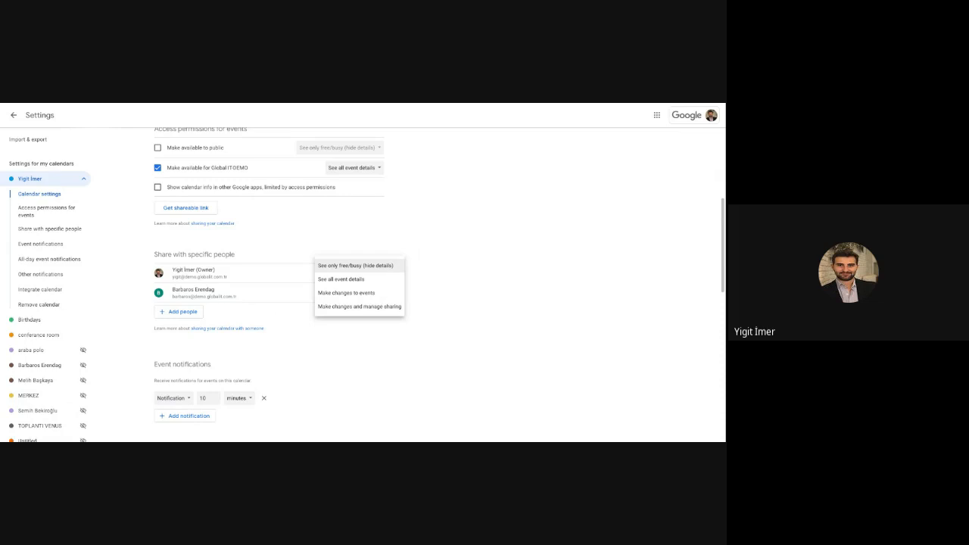
Set the Global IT-DEMO access to See only free/busy (hide details) and the colleague's permission to Make changes and manage sharing.
click(373, 169)
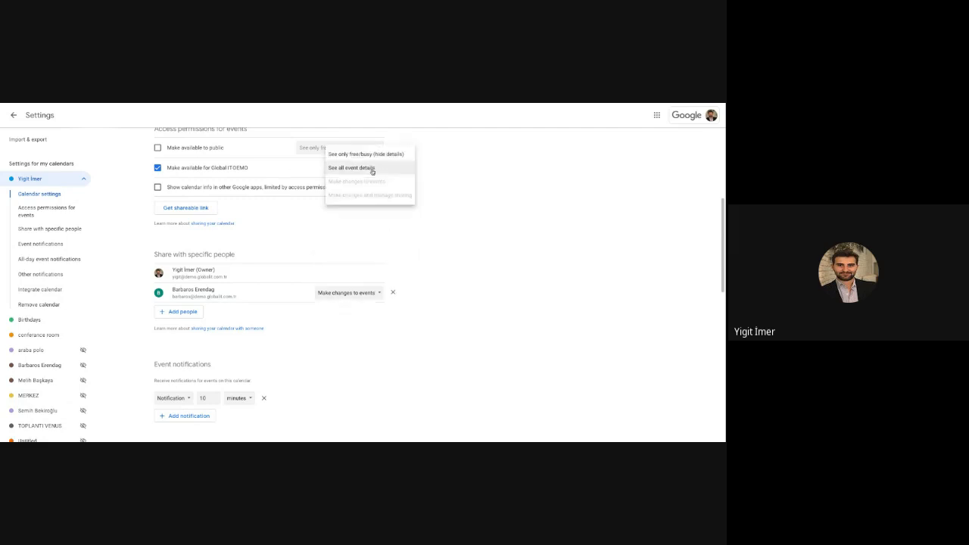
click(356, 154)
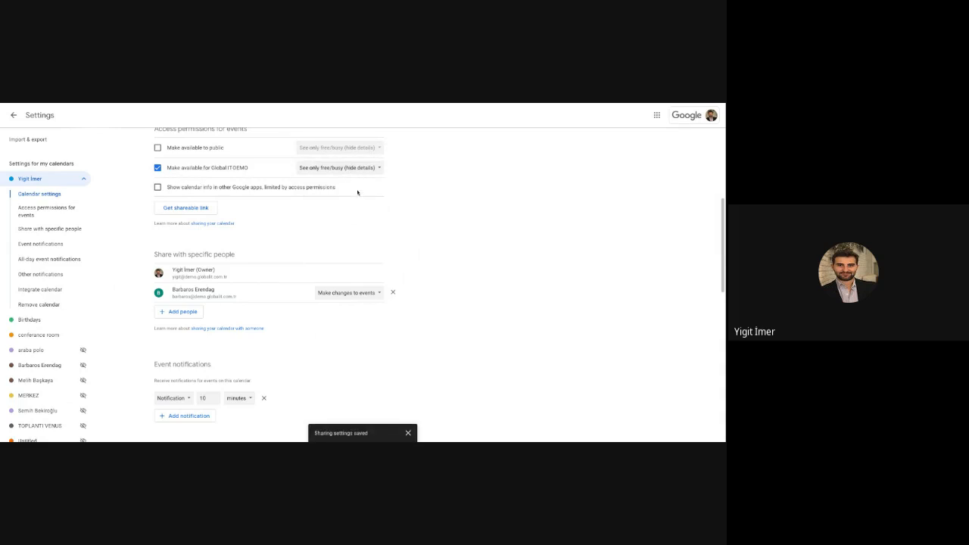
click(369, 296)
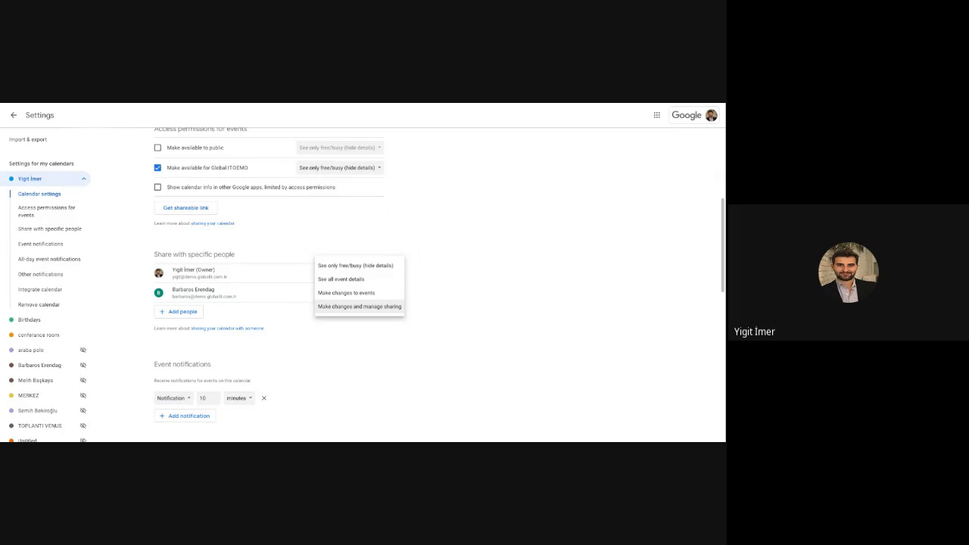
click(360, 306)
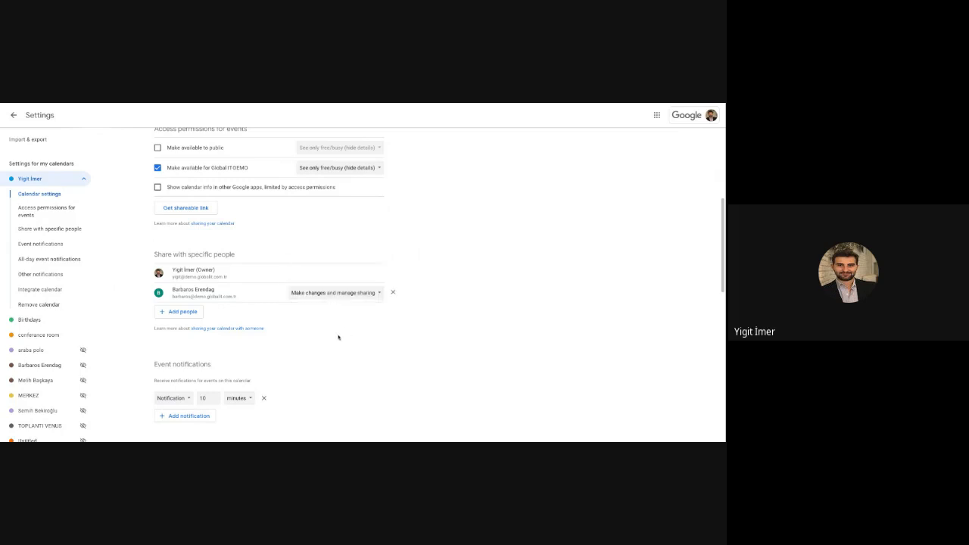
Try sharing the calendar with another account, check its permission options, and leave the sharing dialog without sending.
click(182, 312)
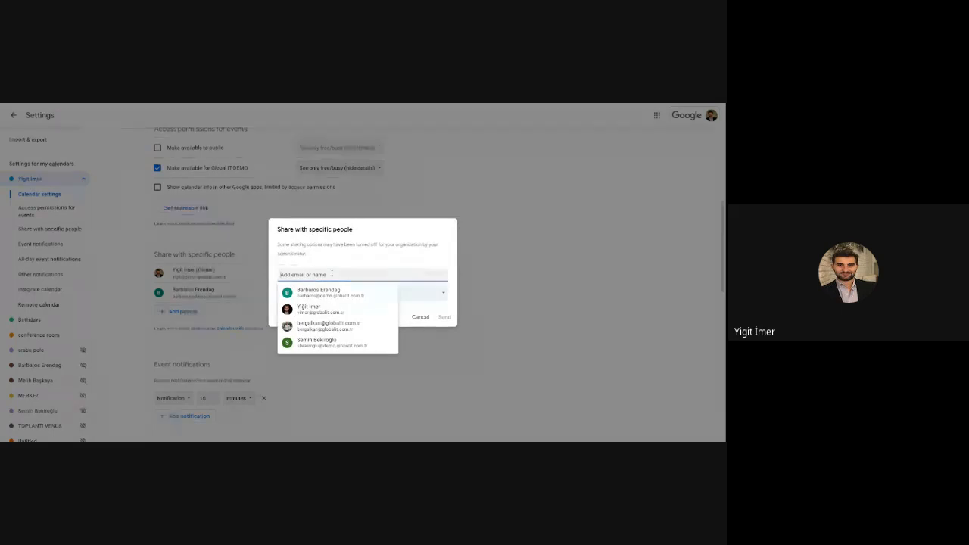
text(yi)
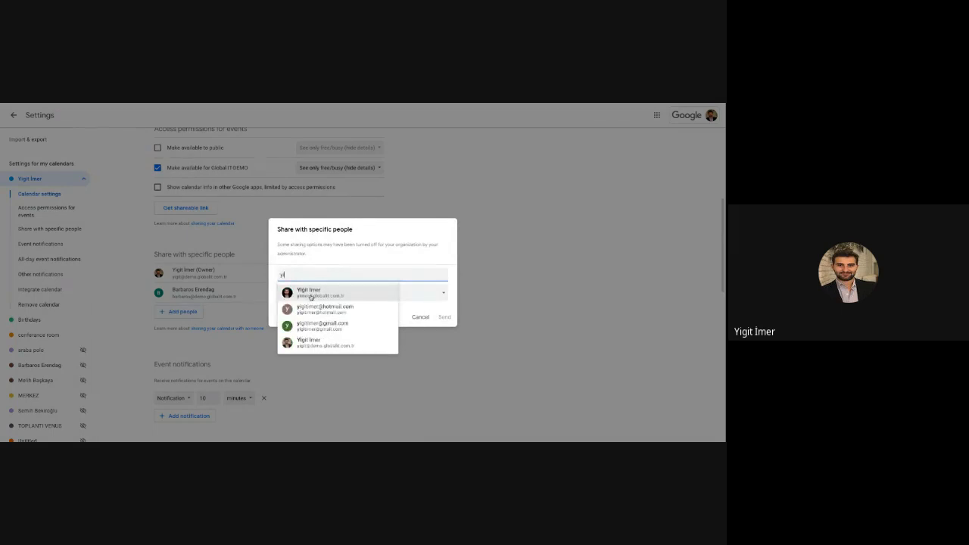
click(309, 297)
click(312, 305)
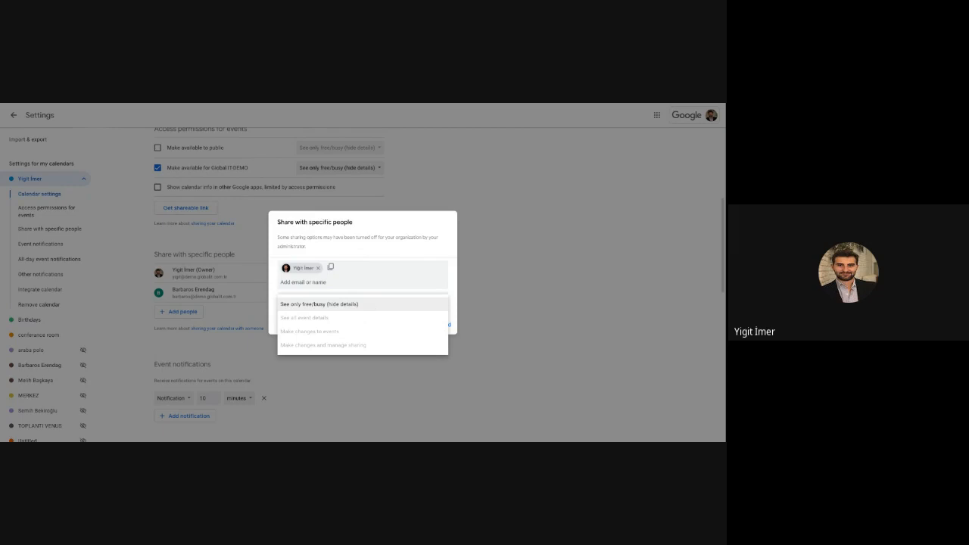
click(475, 328)
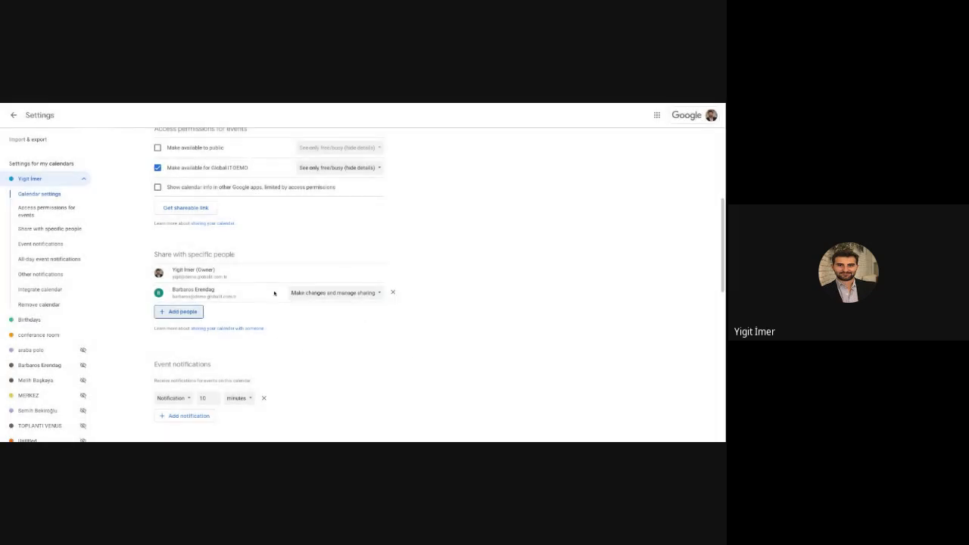